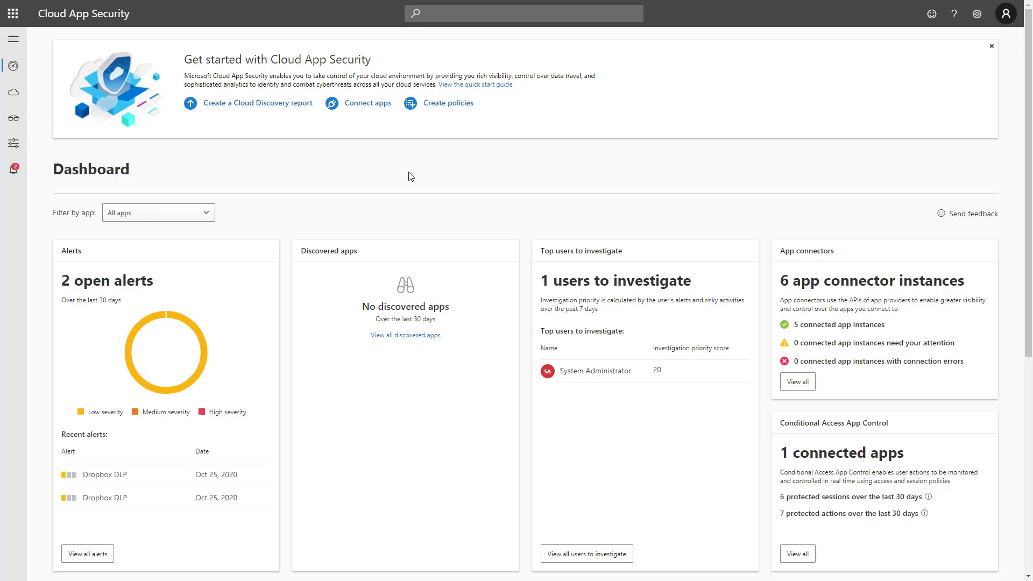
Step: Open the Cloud Discovery Discovered apps list and expand Microsoft Online Services to review its risk score of 10
{"action": "mouse_move", "coordinate": [41, 92]}
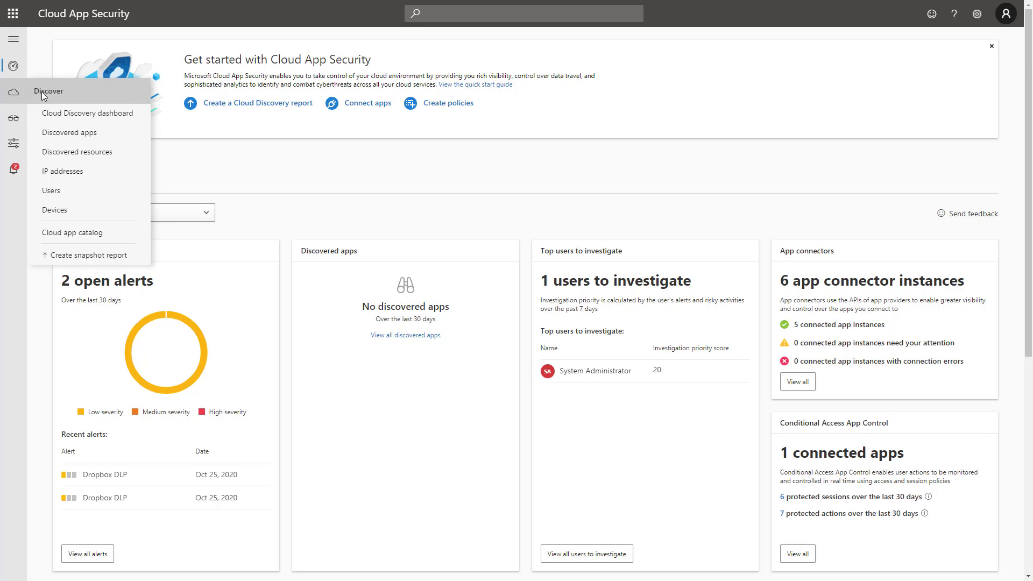
{"action": "left_click", "coordinate": [102, 114]}
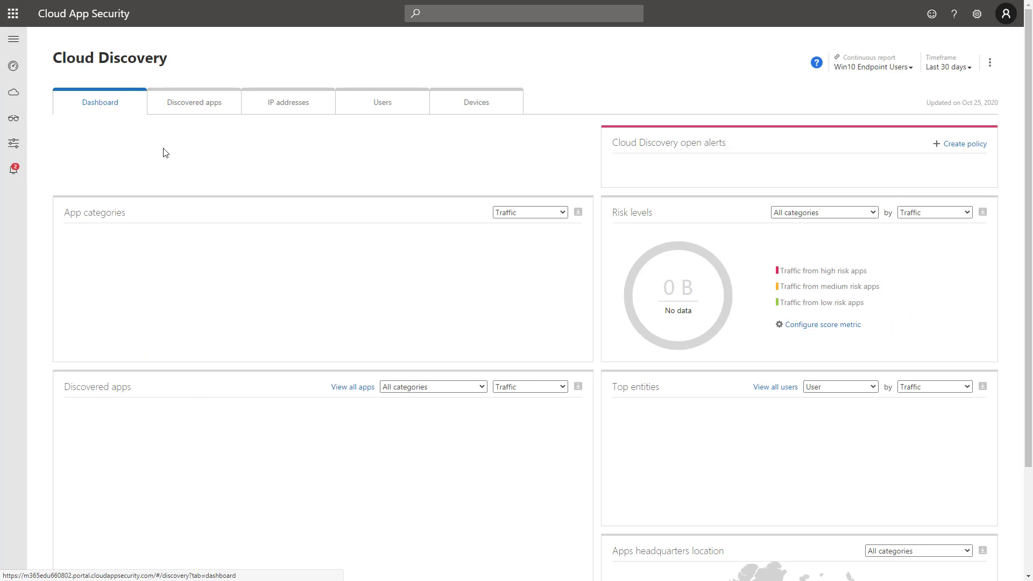
{"action": "left_click", "coordinate": [176, 103]}
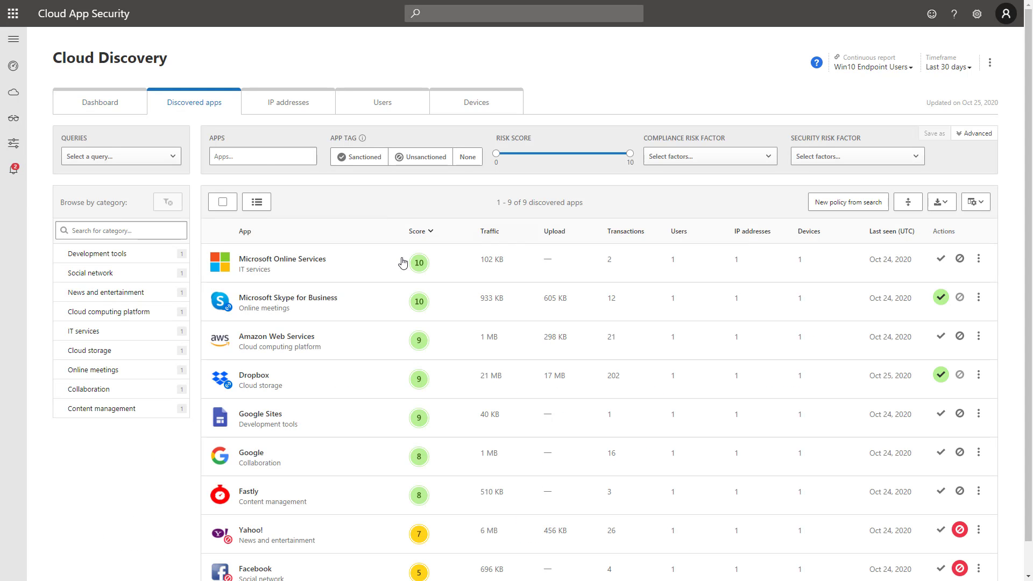
{"action": "left_click", "coordinate": [350, 273]}
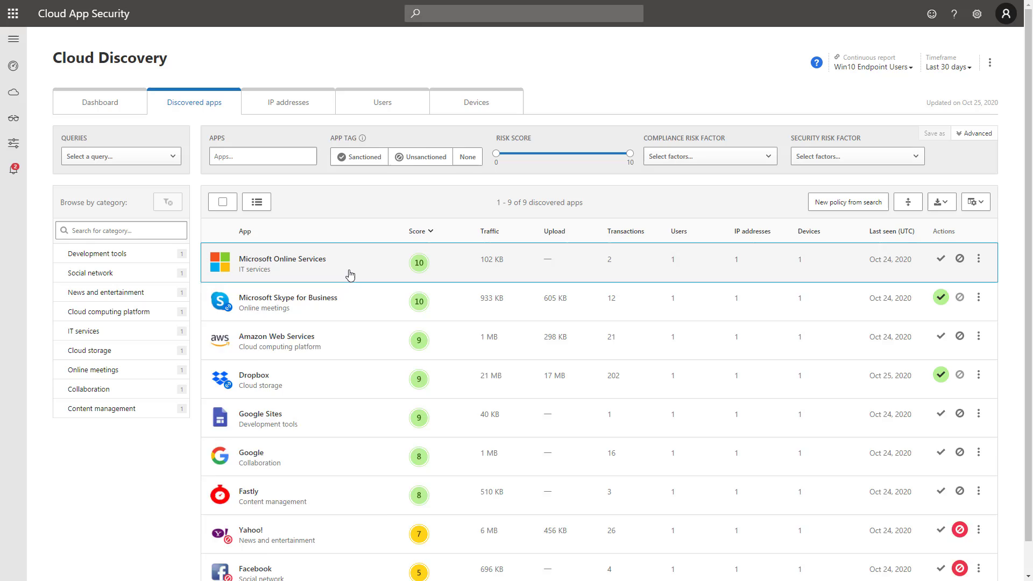
{"action": "scroll", "coordinate": [544, 367], "scroll_direction": "down", "scroll_amount": 3}
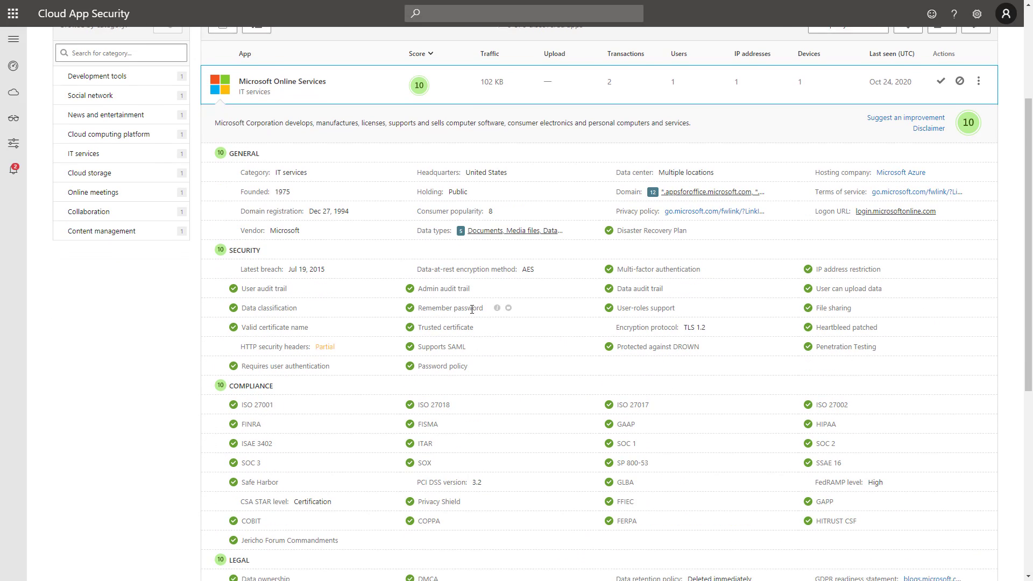
{"action": "scroll", "coordinate": [474, 308], "scroll_direction": "down", "scroll_amount": 2}
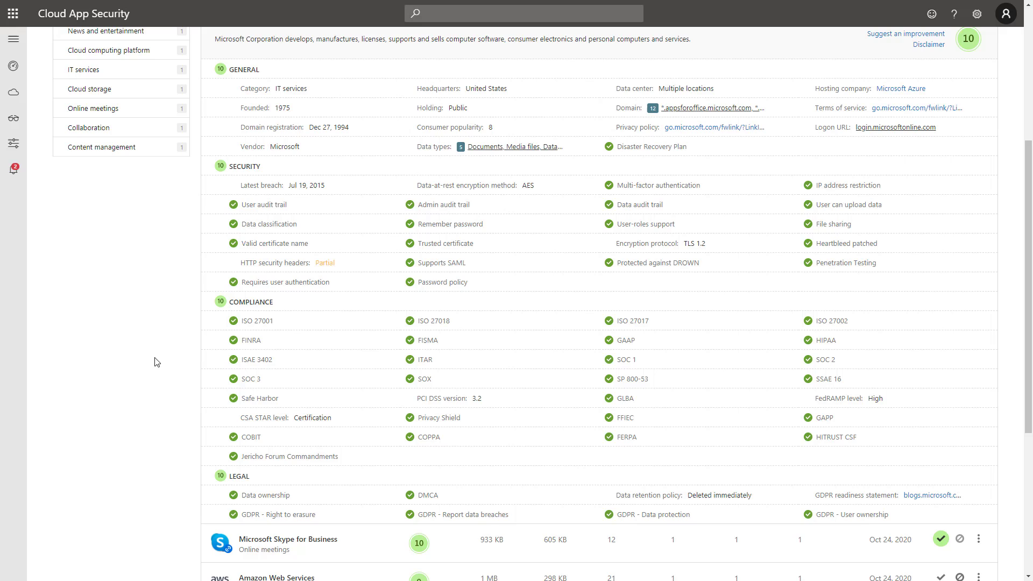
{"action": "scroll", "coordinate": [179, 368], "scroll_direction": "up", "scroll_amount": 5}
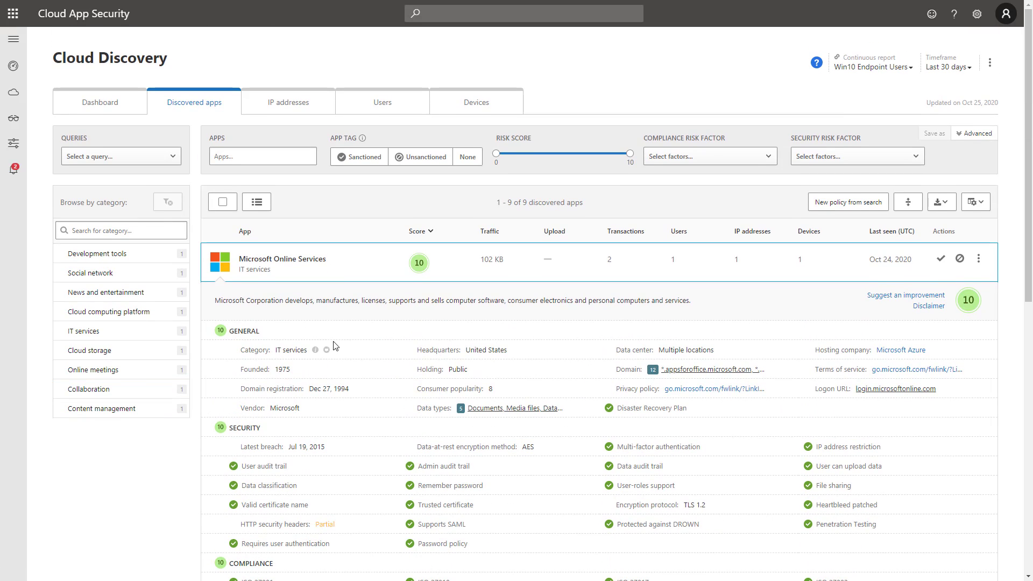
Step: Add an advanced filter Compliance risk factor HIPAA equals False, leaving only Facebook, and expand its details
{"action": "left_click", "coordinate": [341, 269]}
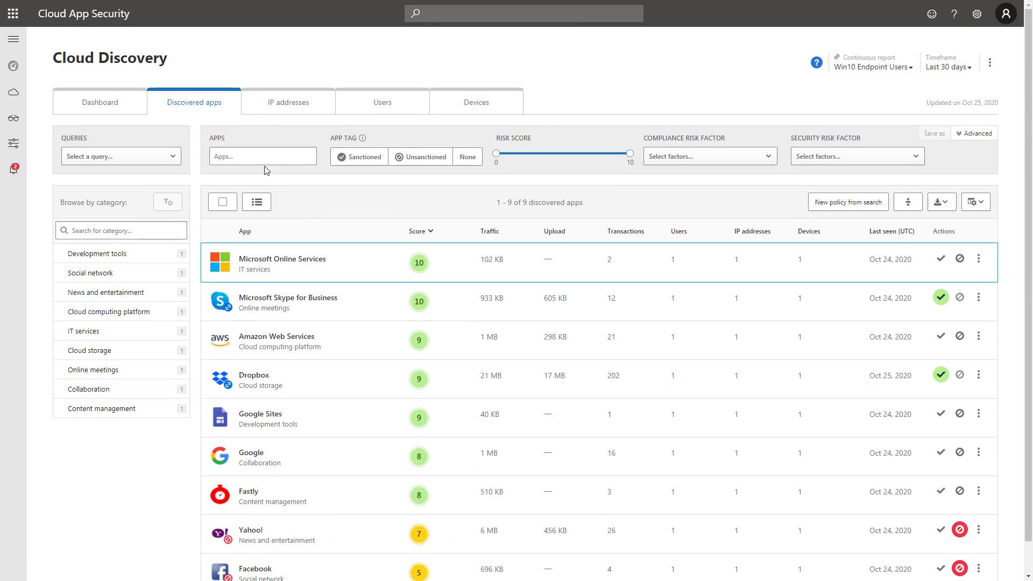
{"action": "left_click", "coordinate": [970, 135]}
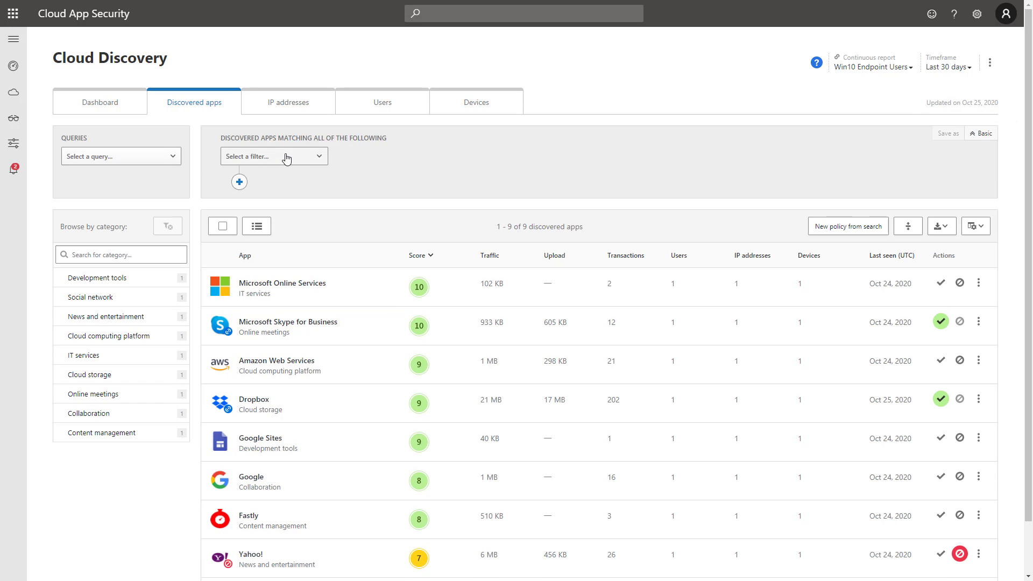
{"action": "left_click", "coordinate": [263, 157]}
{"action": "left_click", "coordinate": [360, 242]}
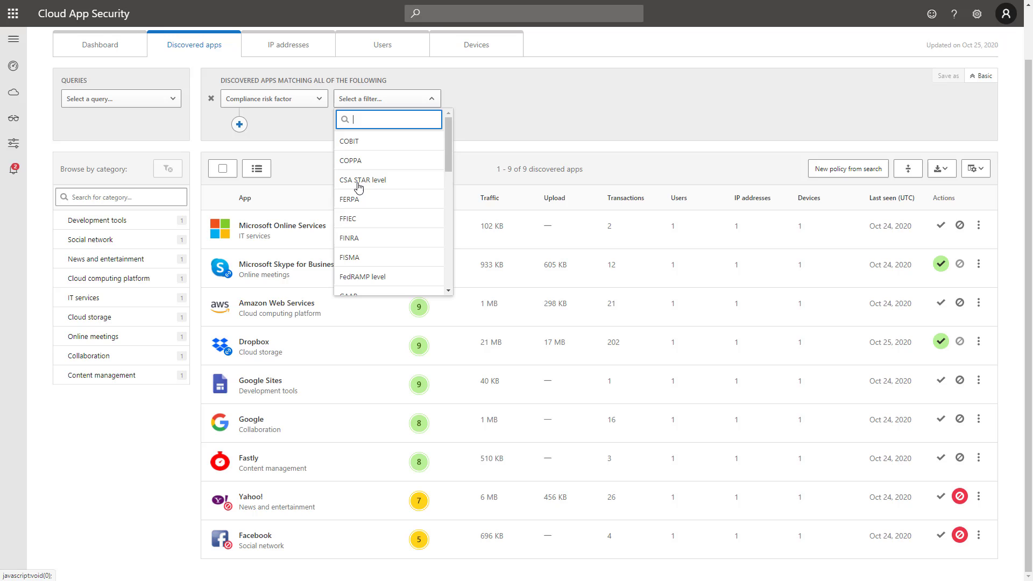
{"action": "scroll", "coordinate": [409, 226], "scroll_direction": "down", "scroll_amount": 2}
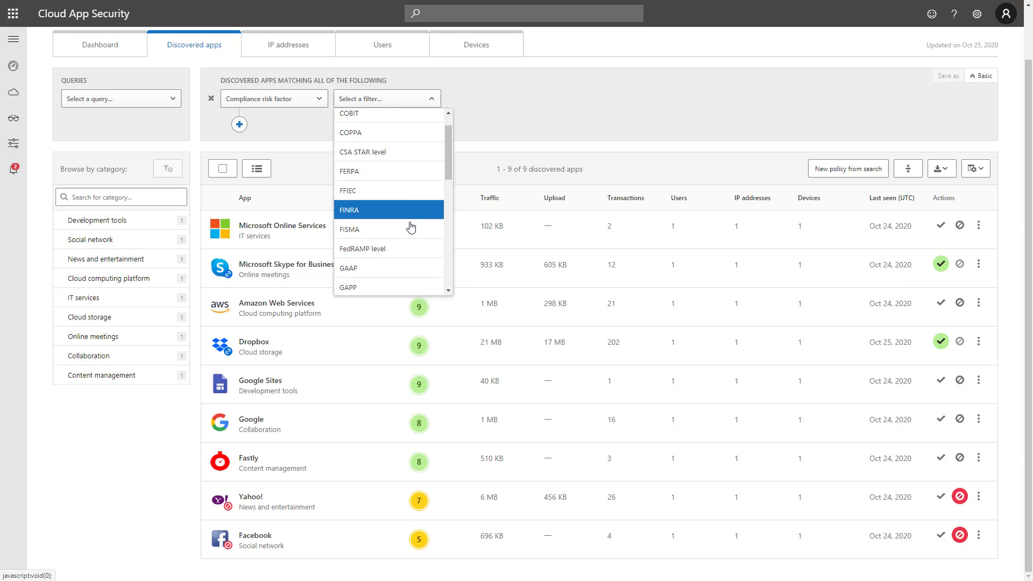
{"action": "left_click", "coordinate": [413, 271]}
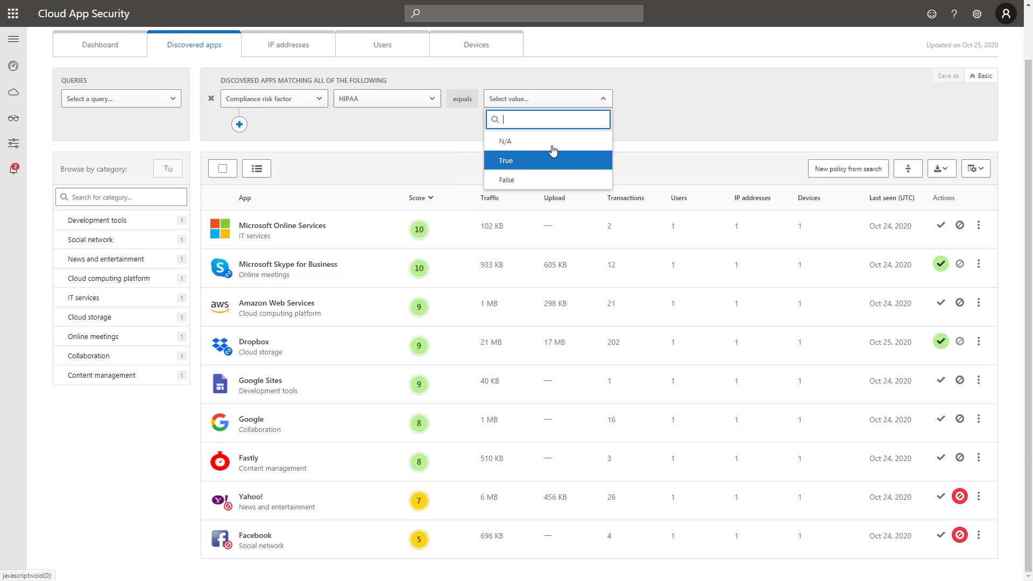
{"action": "left_click", "coordinate": [537, 184]}
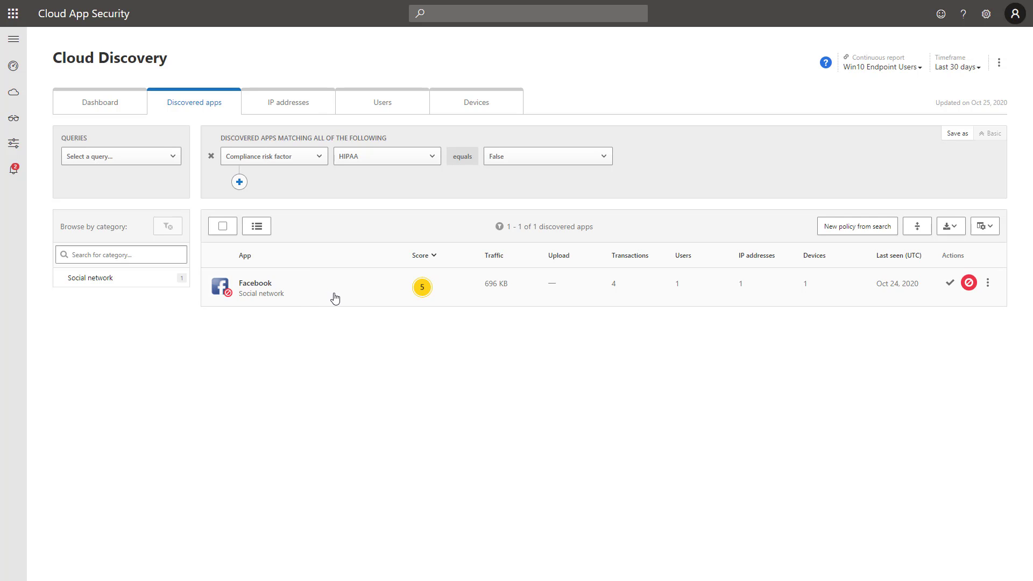
{"action": "left_click", "coordinate": [304, 296]}
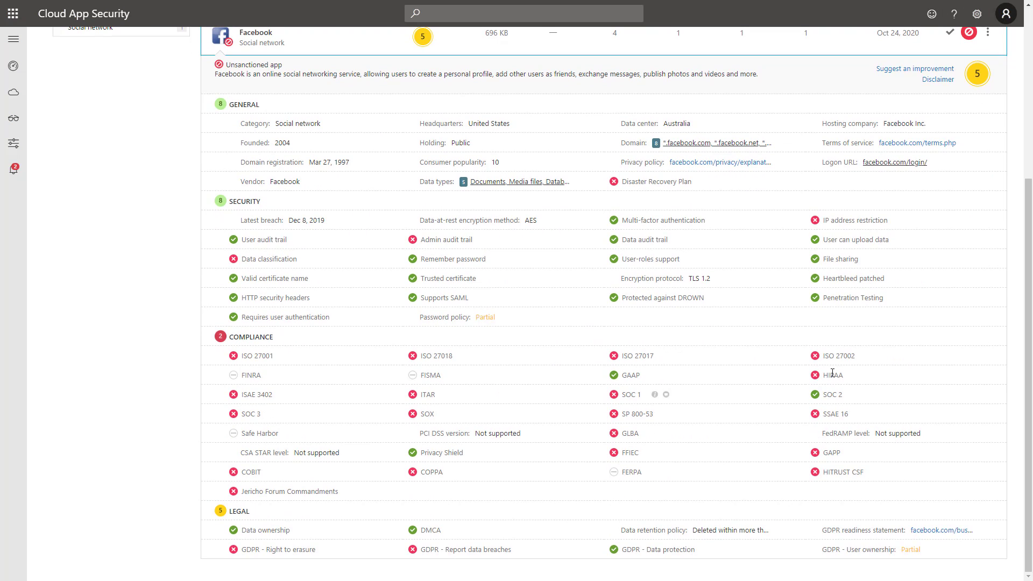
{"action": "scroll", "coordinate": [812, 327], "scroll_direction": "up", "scroll_amount": 5}
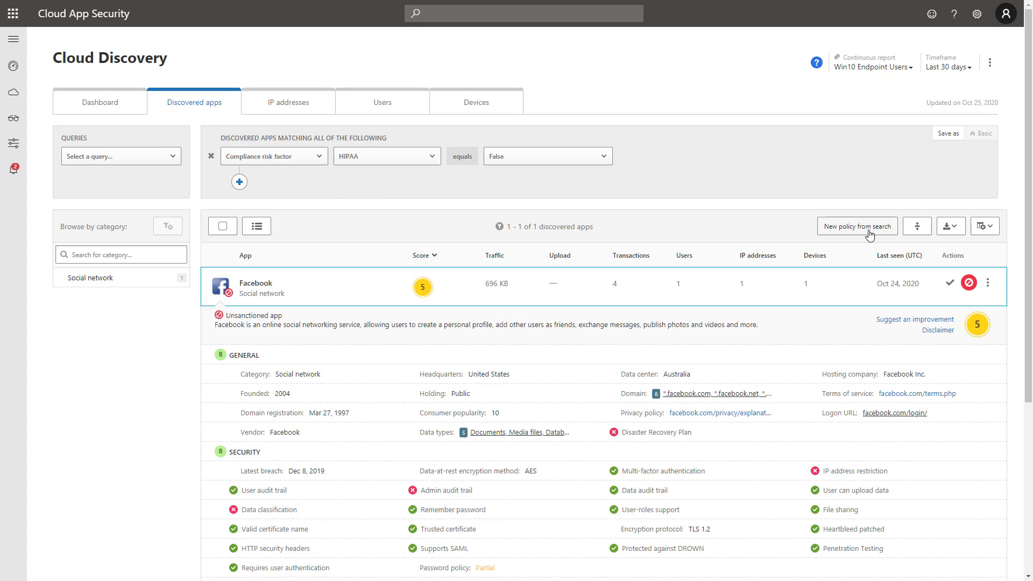
Step: Start a new app discovery policy from the Control > Policies page
{"action": "left_click", "coordinate": [21, 118]}
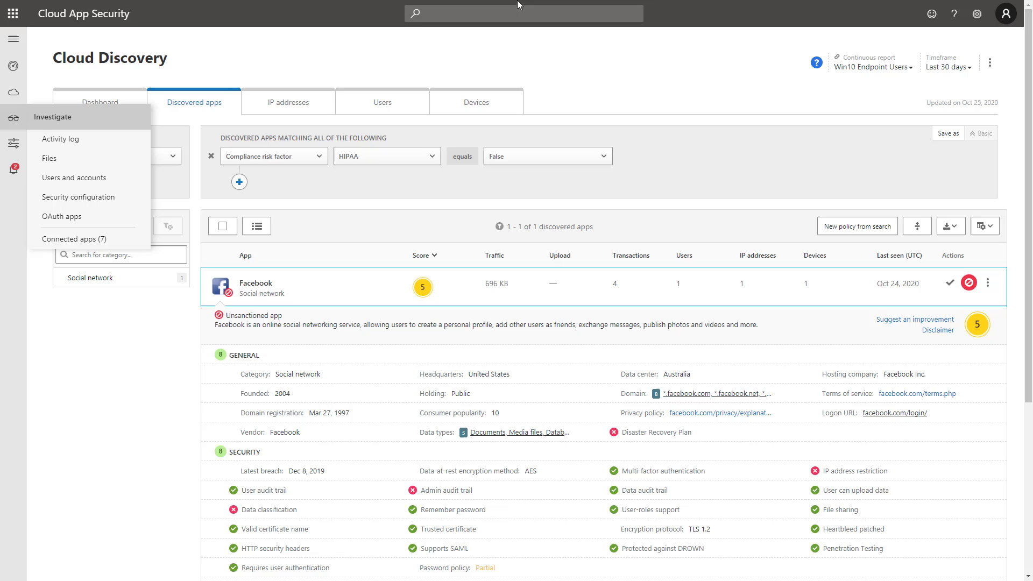
{"action": "mouse_move", "coordinate": [11, 143]}
{"action": "left_click", "coordinate": [51, 162]}
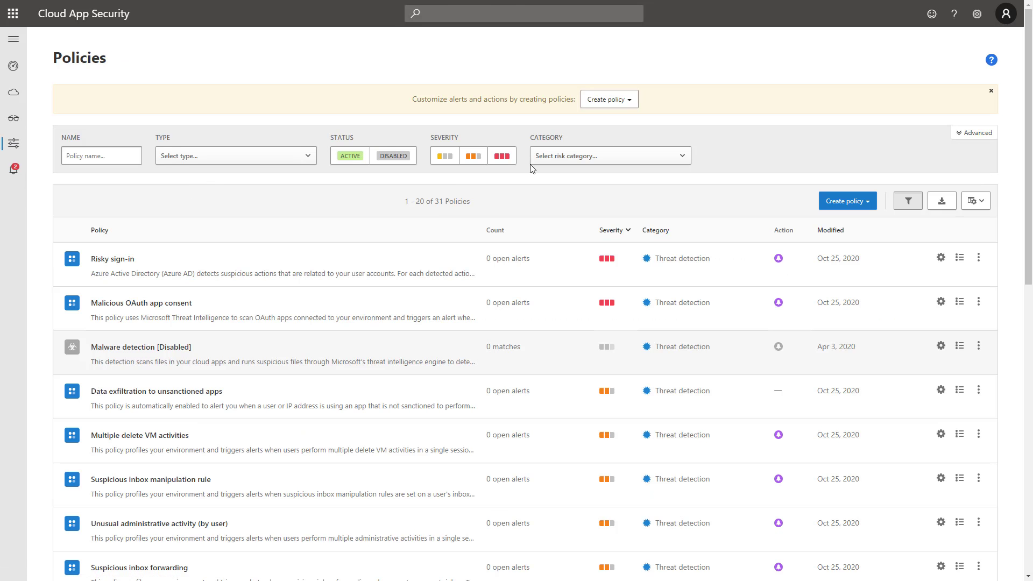
{"action": "left_click", "coordinate": [826, 203]}
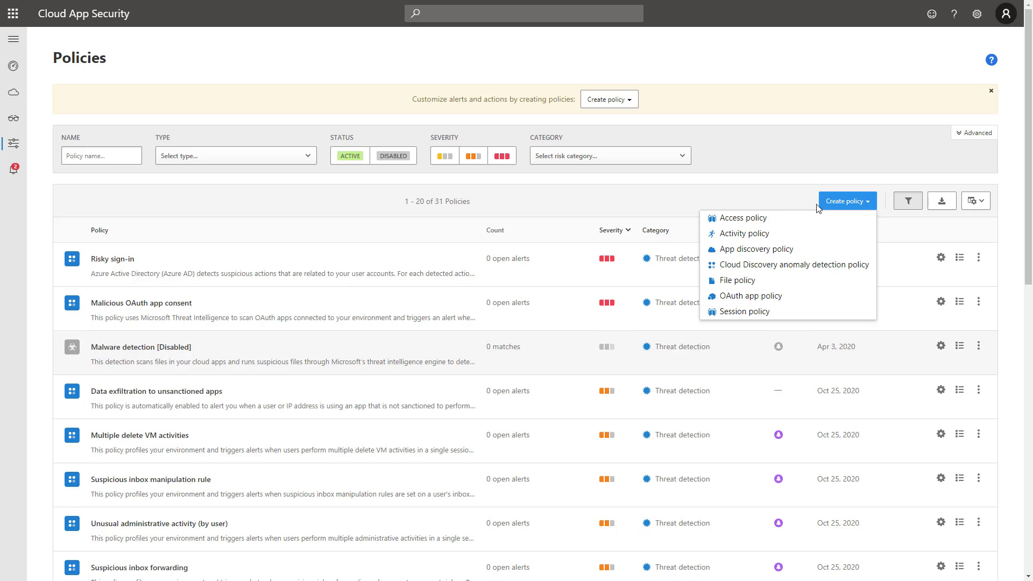
{"action": "left_click", "coordinate": [755, 251]}
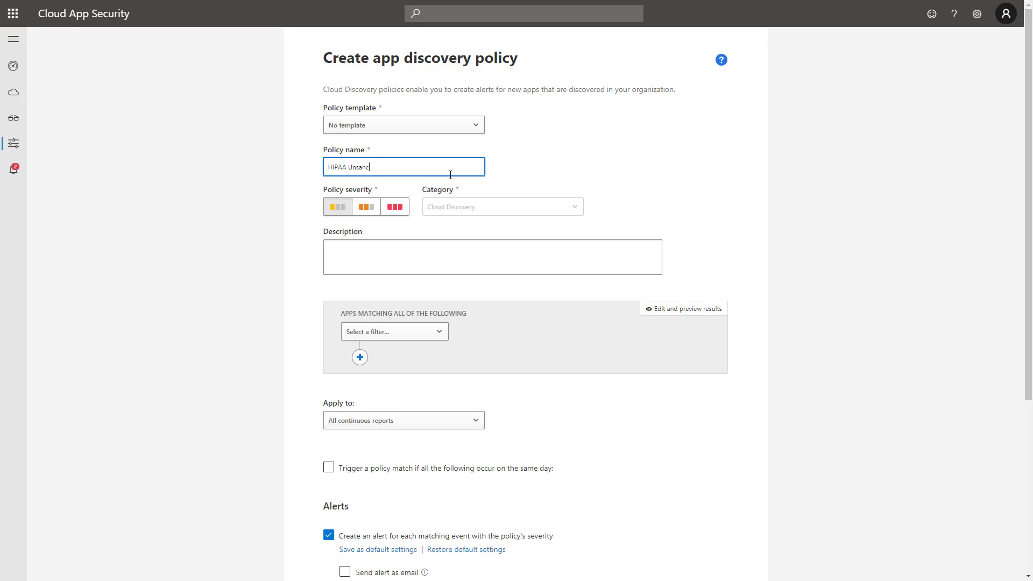
Step: Name the policy 'HIPAA Unsanction' and set its severity to high
{"action": "left_click", "coordinate": [445, 210]}
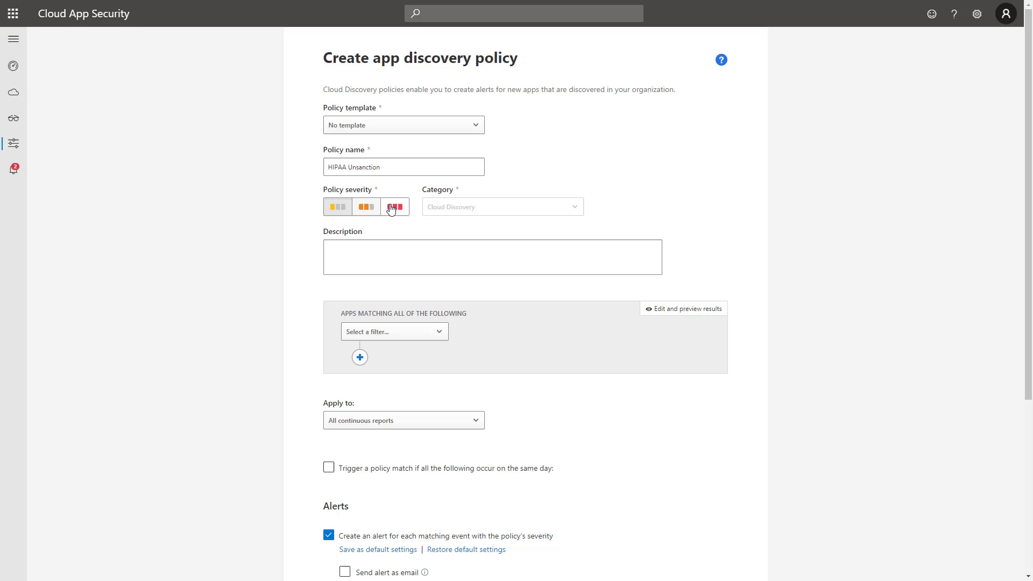
{"action": "left_click", "coordinate": [393, 209]}
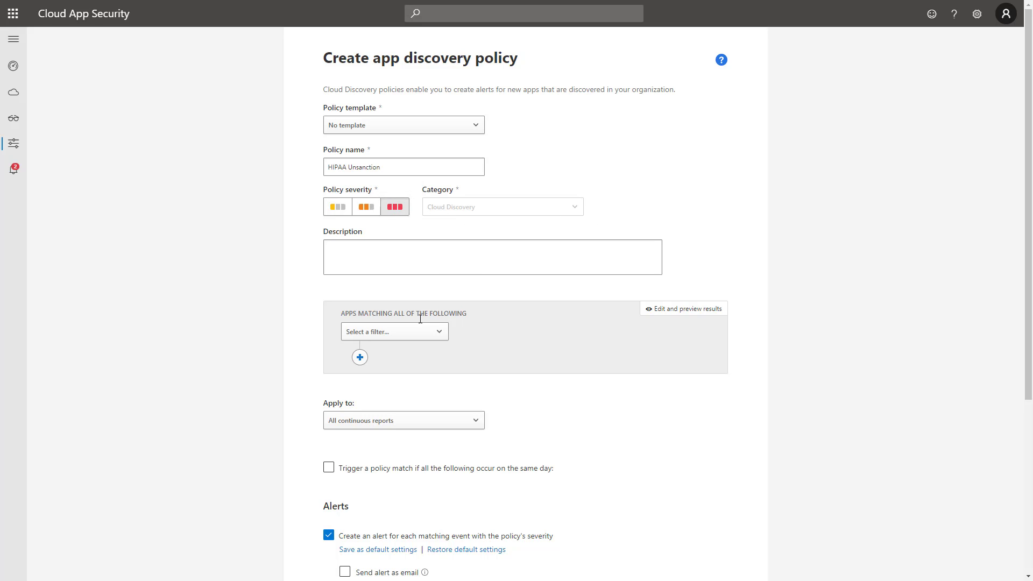
{"action": "left_click", "coordinate": [438, 332]}
{"action": "scroll", "coordinate": [439, 330], "scroll_direction": "down", "scroll_amount": 2}
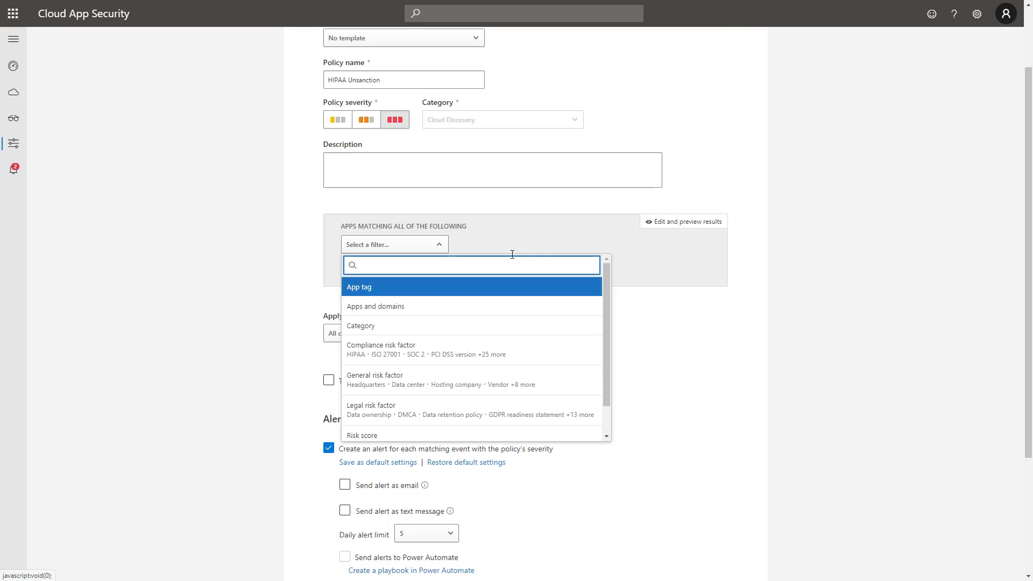
Step: Apply the 'Cloud storage app compliance check' policy template to prefill the name, description and filters
{"action": "left_click", "coordinate": [534, 241]}
{"action": "scroll", "coordinate": [535, 241], "scroll_direction": "up", "scroll_amount": 2}
{"action": "left_click", "coordinate": [418, 129]}
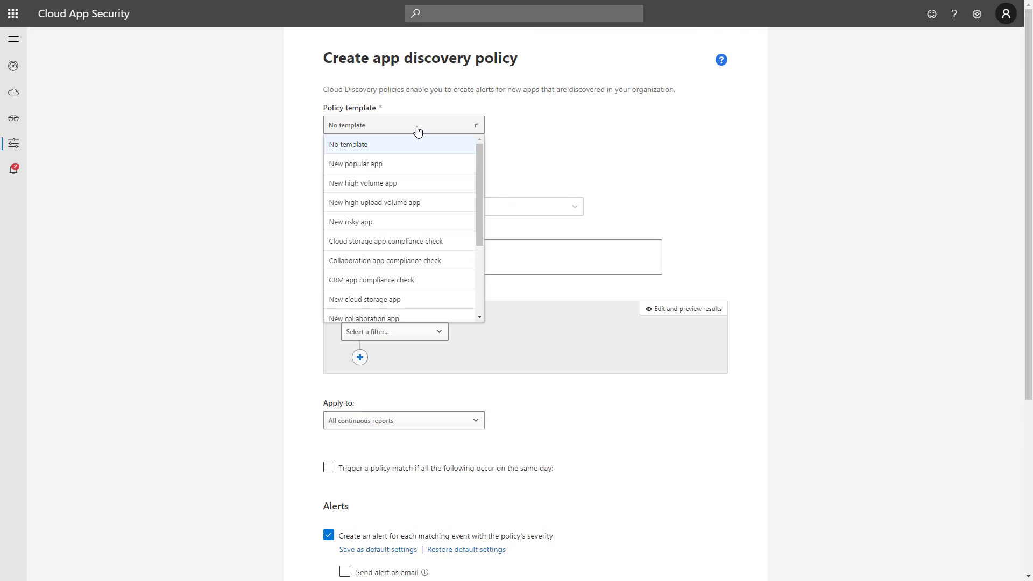
{"action": "scroll", "coordinate": [450, 192], "scroll_direction": "down", "scroll_amount": 1}
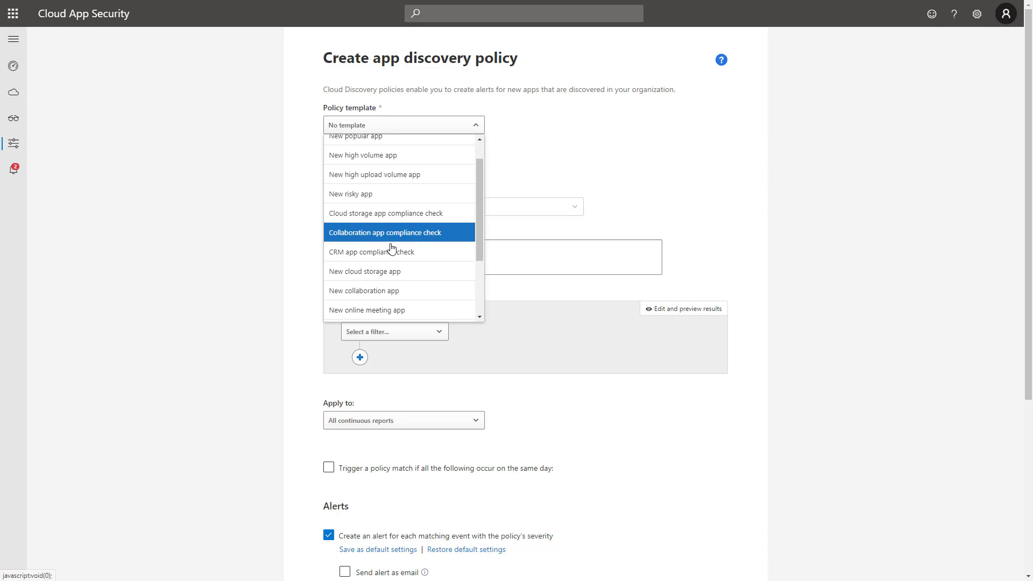
{"action": "scroll", "coordinate": [421, 258], "scroll_direction": "down", "scroll_amount": 1}
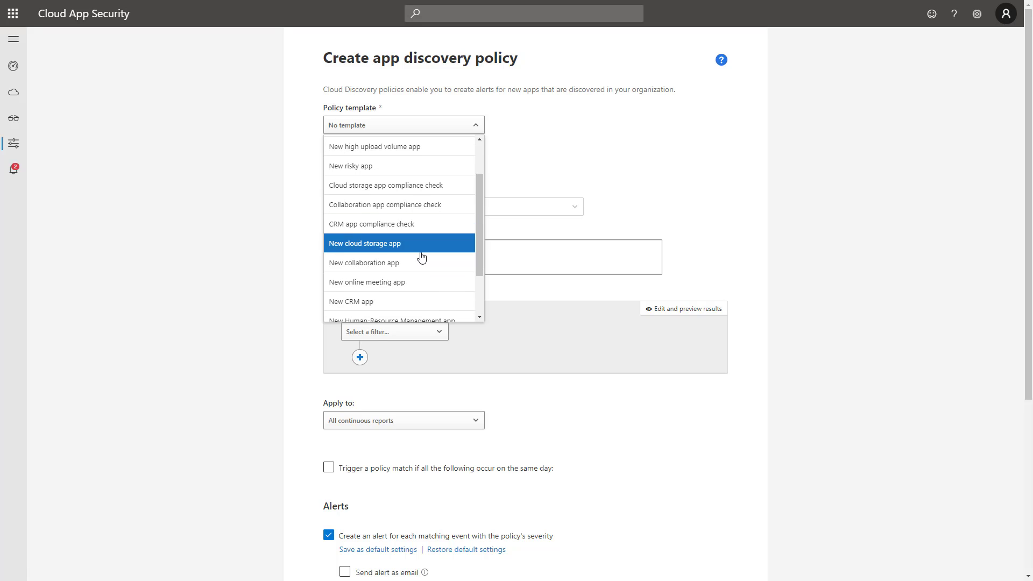
{"action": "scroll", "coordinate": [421, 251], "scroll_direction": "down", "scroll_amount": 1}
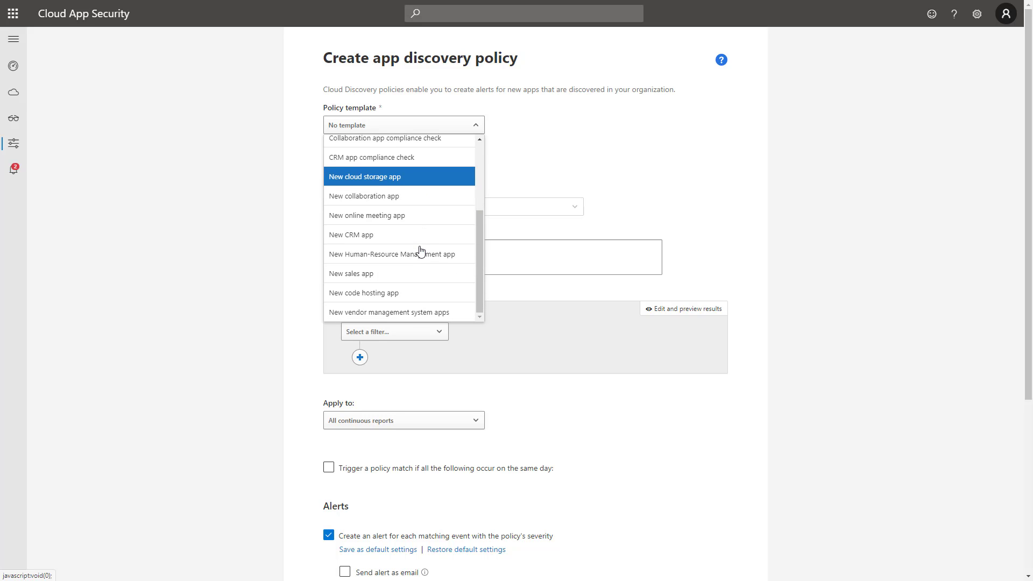
{"action": "scroll", "coordinate": [418, 250], "scroll_direction": "up", "scroll_amount": 3}
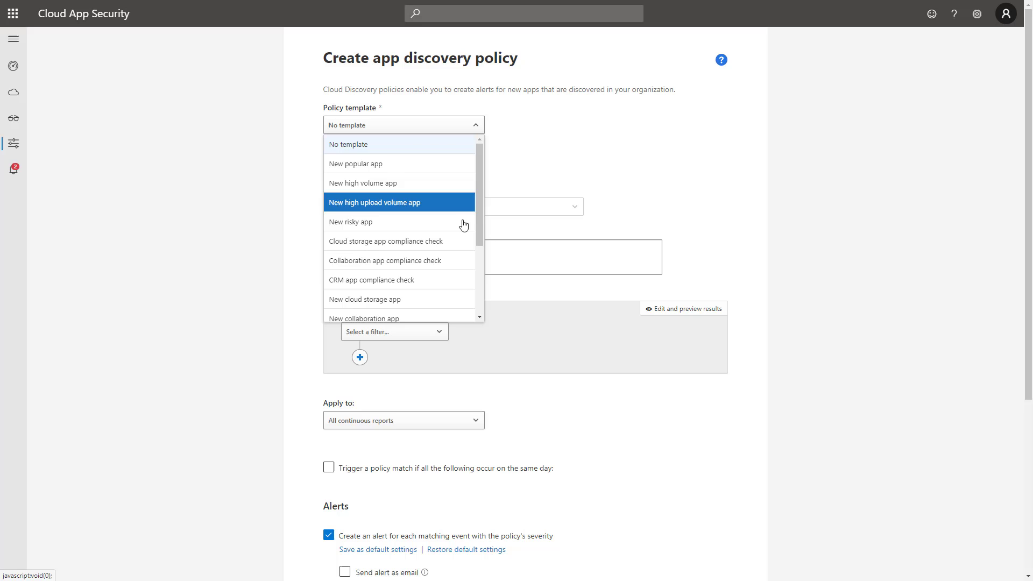
{"action": "left_click", "coordinate": [434, 247]}
{"action": "left_click", "coordinate": [595, 143]}
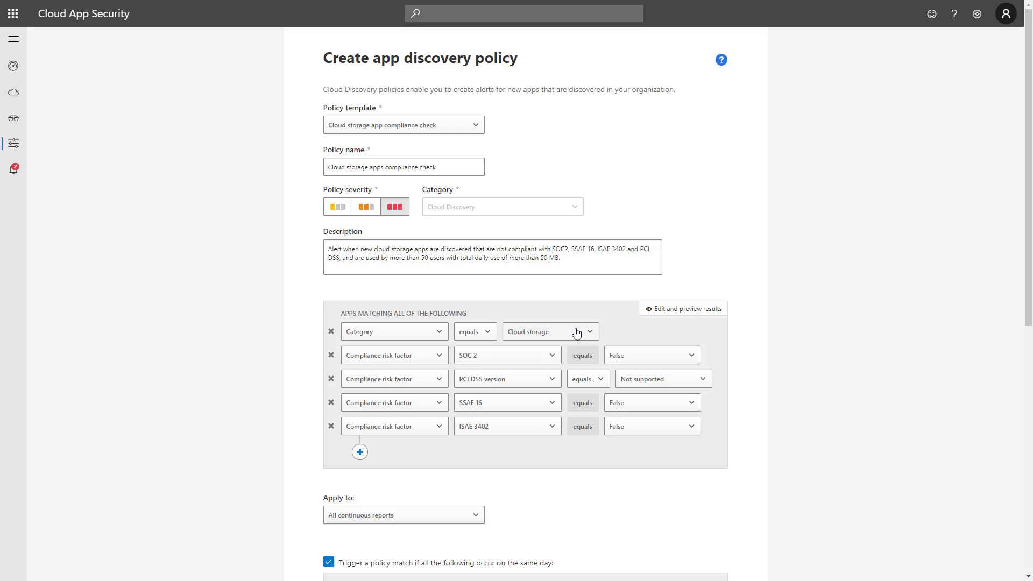
Step: Remove the Category condition and change the fourth compliance condition to HIPAA equals False
{"action": "left_click", "coordinate": [331, 333]}
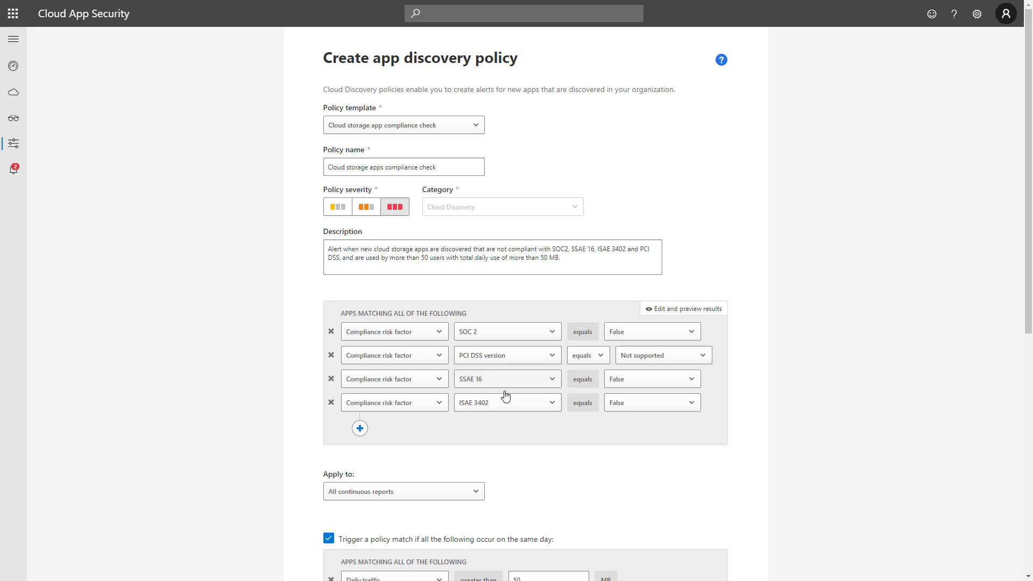
{"action": "left_click", "coordinate": [533, 404]}
{"action": "scroll", "coordinate": [534, 409], "scroll_direction": "down", "scroll_amount": 3}
{"action": "scroll", "coordinate": [501, 350], "scroll_direction": "down", "scroll_amount": 3}
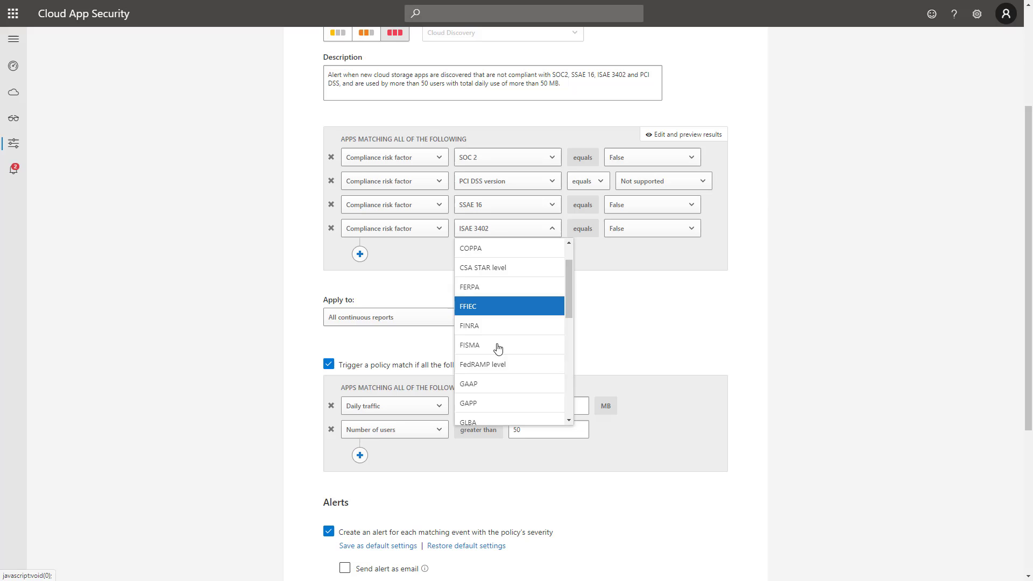
{"action": "left_click", "coordinate": [482, 376]}
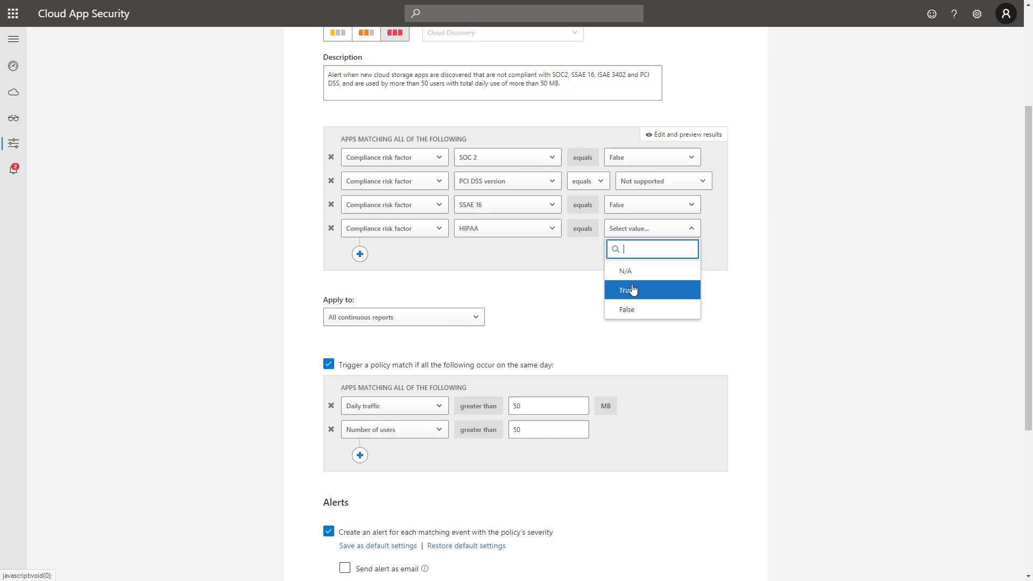
{"action": "left_click", "coordinate": [657, 309]}
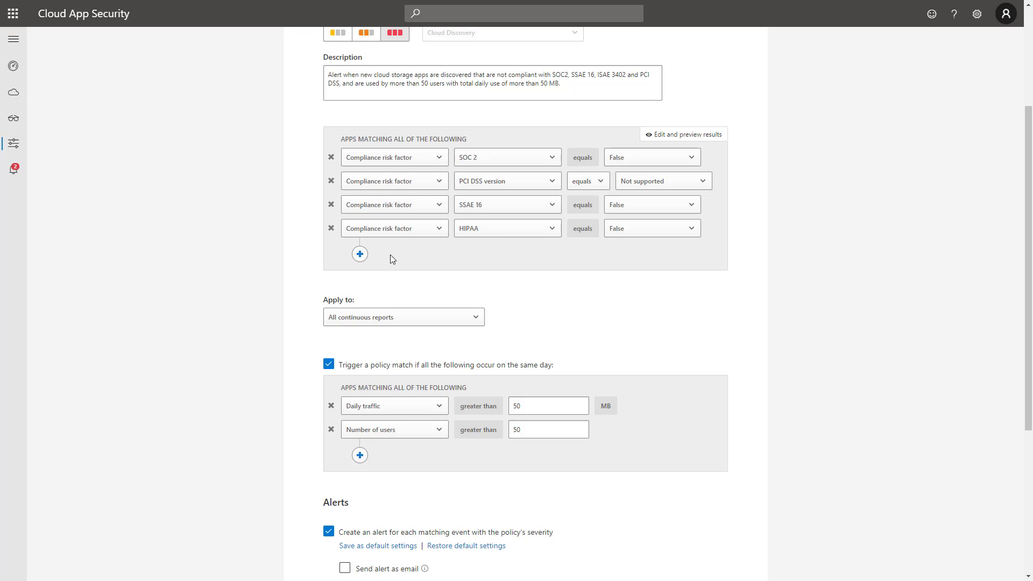
Step: Add a new filter condition on Risk score
{"action": "left_click", "coordinate": [360, 255]}
{"action": "left_click", "coordinate": [377, 256]}
{"action": "scroll", "coordinate": [516, 350], "scroll_direction": "down", "scroll_amount": 5}
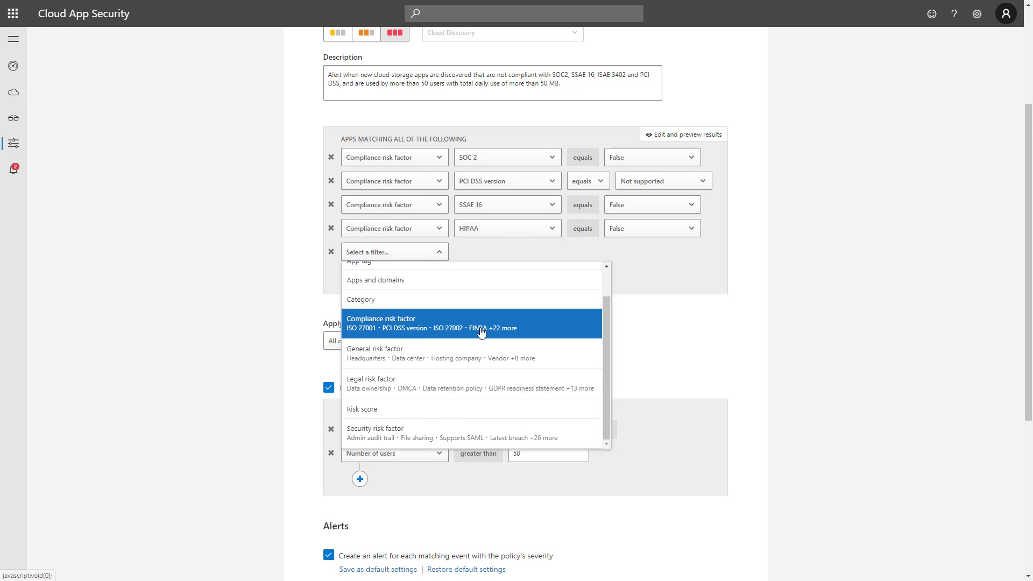
{"action": "left_click", "coordinate": [474, 324]}
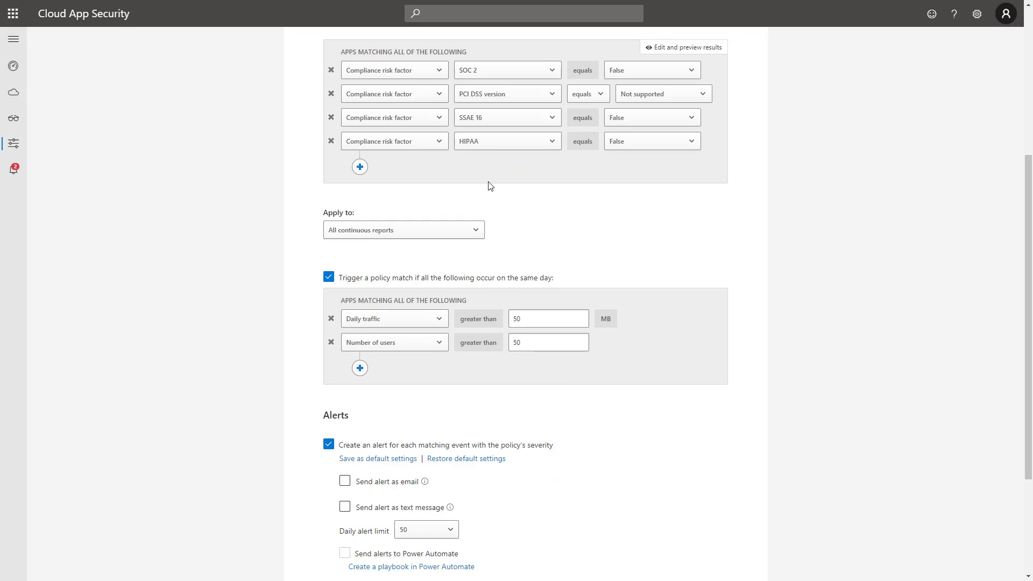
Step: Uncheck 'Trigger a policy match if all the following occur on the same day'
{"action": "scroll", "coordinate": [487, 187], "scroll_direction": "up", "scroll_amount": 5}
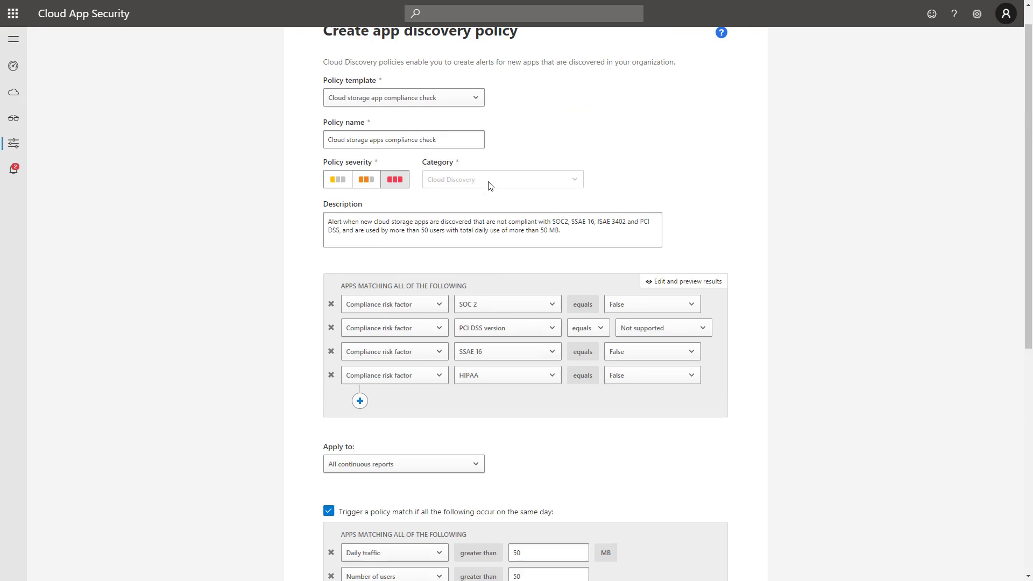
{"action": "scroll", "coordinate": [490, 193], "scroll_direction": "down", "scroll_amount": 4}
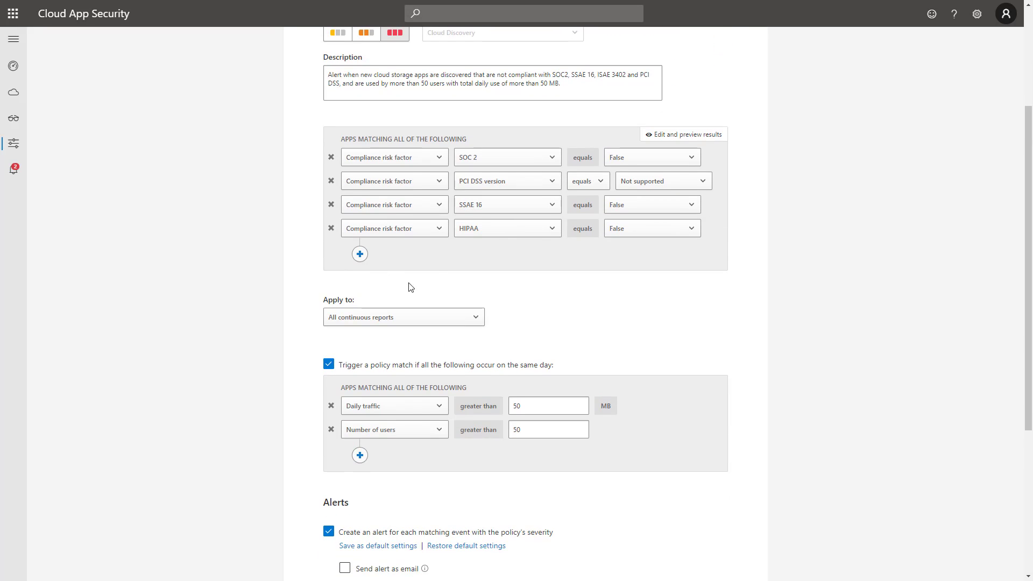
{"action": "scroll", "coordinate": [518, 339], "scroll_direction": "down", "scroll_amount": 3}
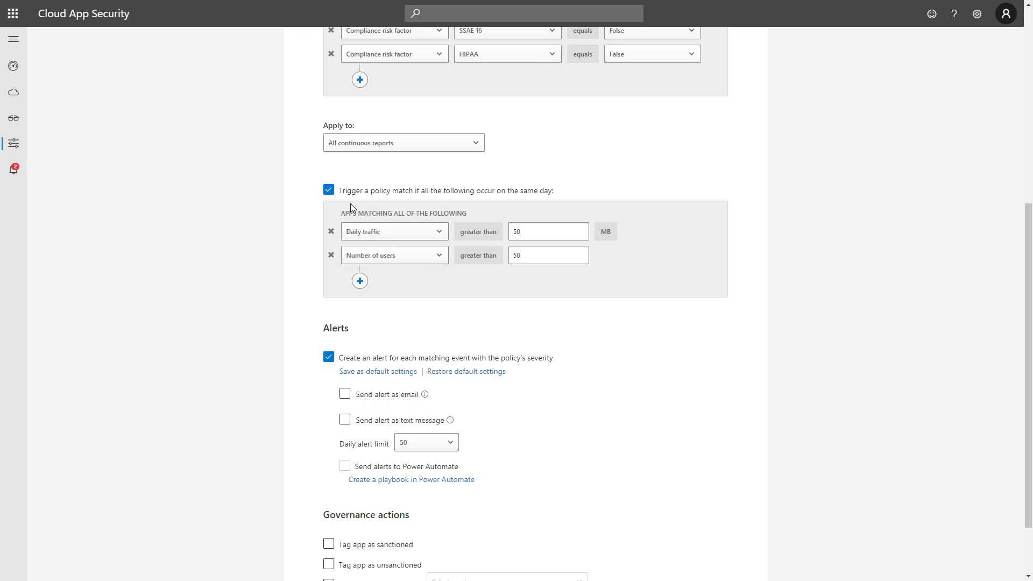
{"action": "left_click", "coordinate": [329, 189]}
{"action": "scroll", "coordinate": [476, 223], "scroll_direction": "up", "scroll_amount": 6}
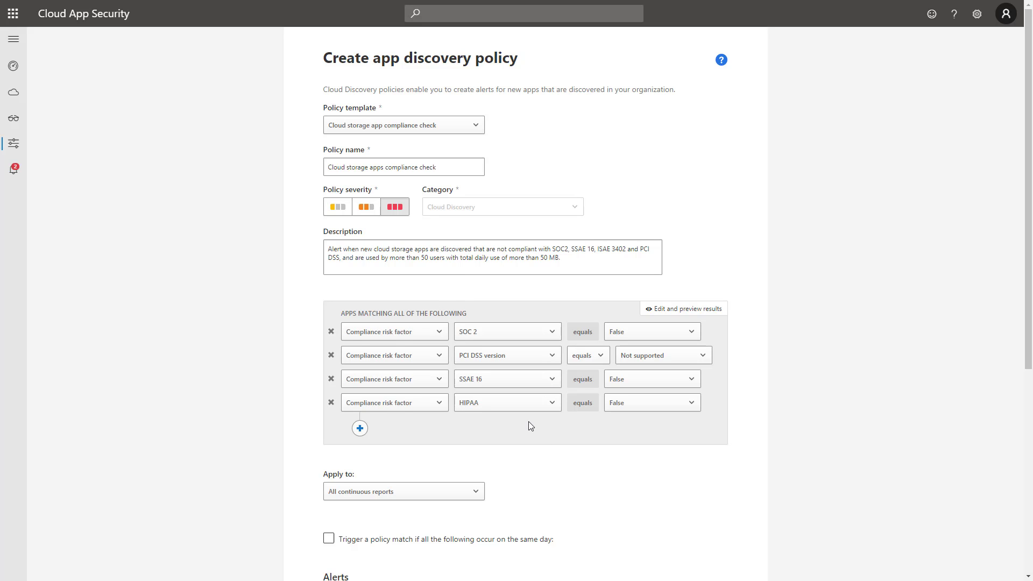
{"action": "scroll", "coordinate": [536, 415], "scroll_direction": "down", "scroll_amount": 4}
{"action": "scroll", "coordinate": [479, 430], "scroll_direction": "down", "scroll_amount": 2}
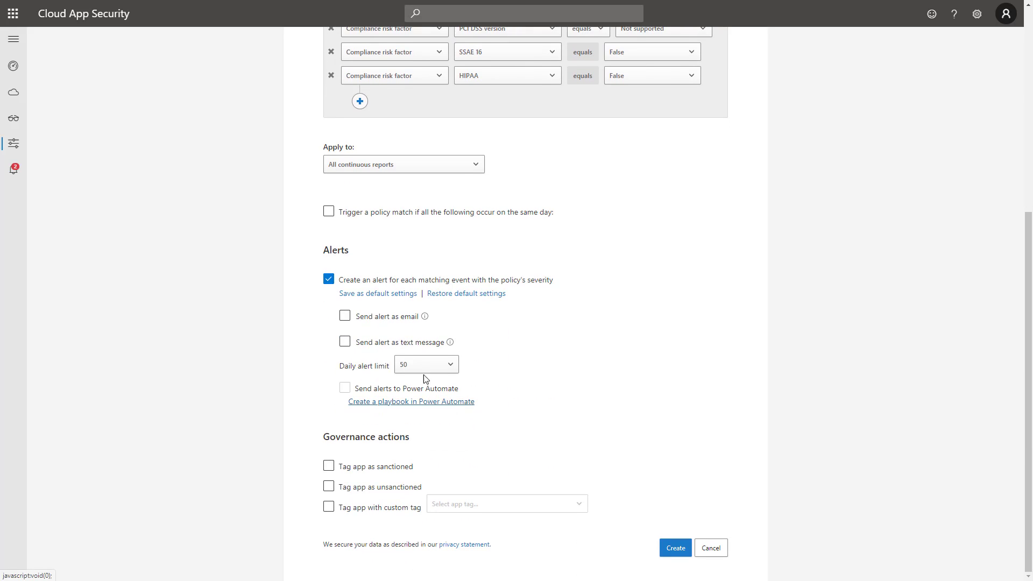
Step: Enable the 'Tag app as unsanctioned' governance action for matching apps
{"action": "left_click", "coordinate": [365, 317]}
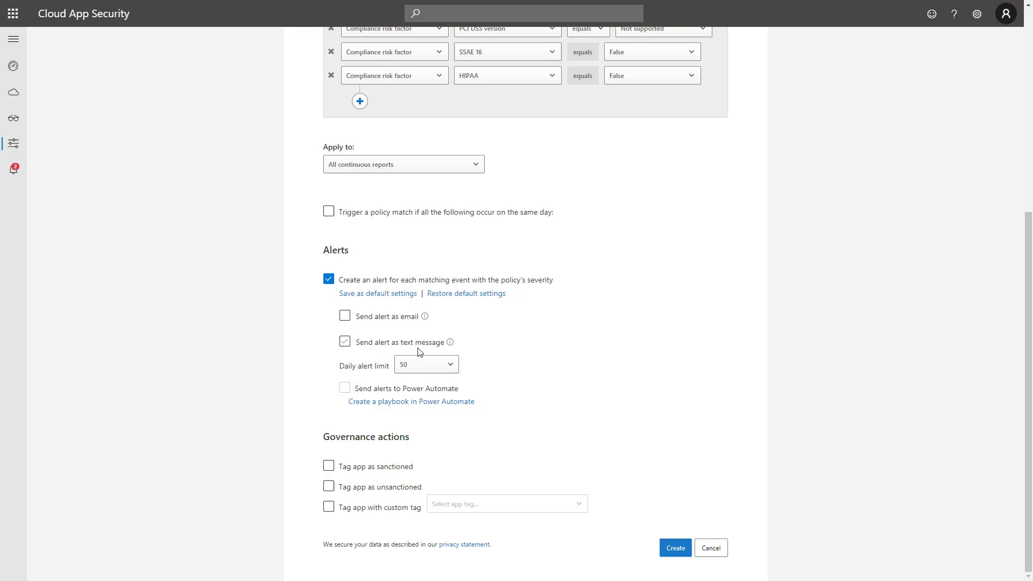
{"action": "left_click", "coordinate": [378, 323]}
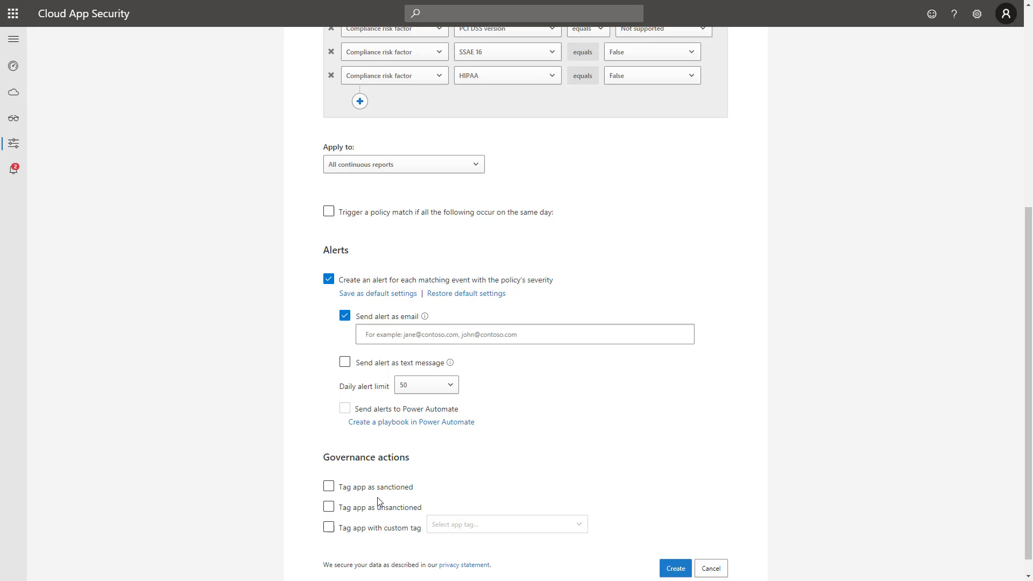
{"action": "left_click", "coordinate": [393, 508]}
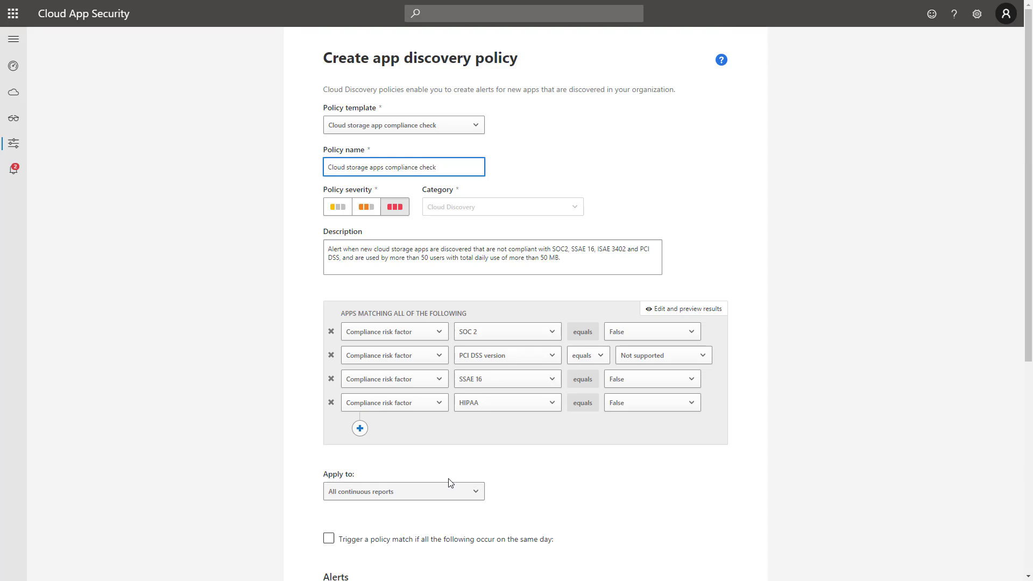
Step: Turn off e-mail alerts and alert creation, then create the policy
{"action": "scroll", "coordinate": [450, 473], "scroll_direction": "down", "scroll_amount": 1}
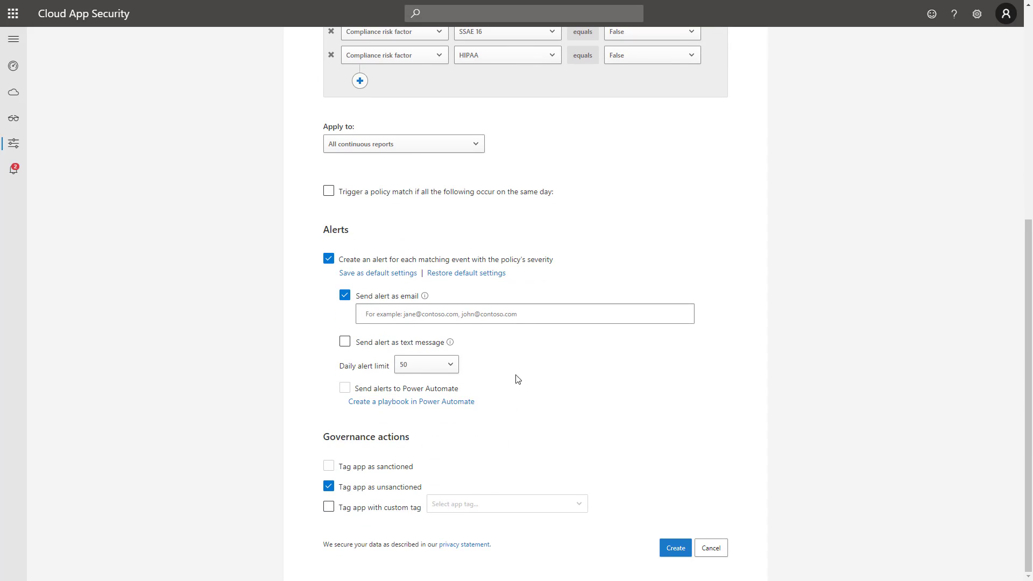
{"action": "left_click", "coordinate": [346, 297]}
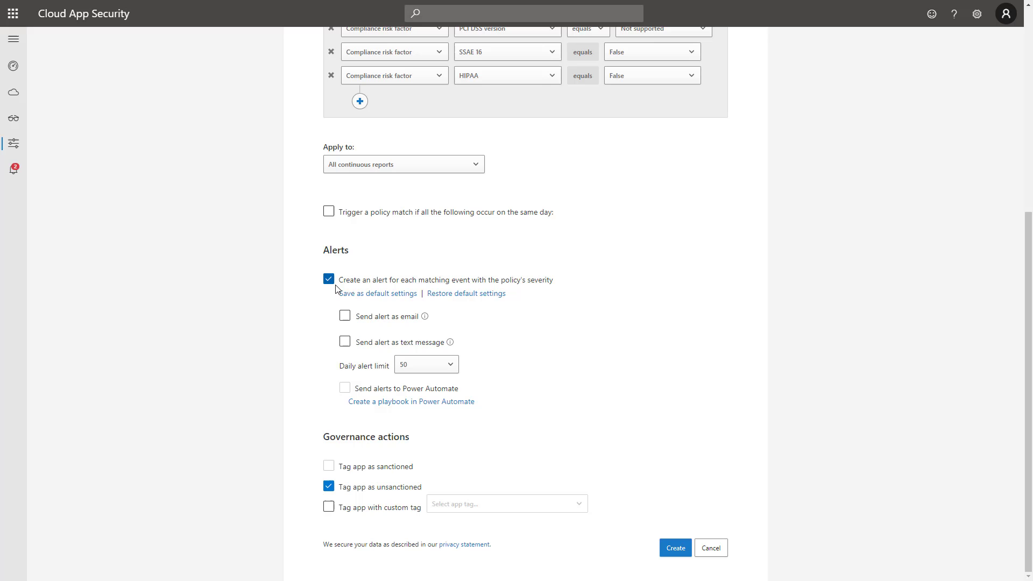
{"action": "left_click", "coordinate": [329, 278]}
{"action": "scroll", "coordinate": [549, 417], "scroll_direction": "up", "scroll_amount": 1}
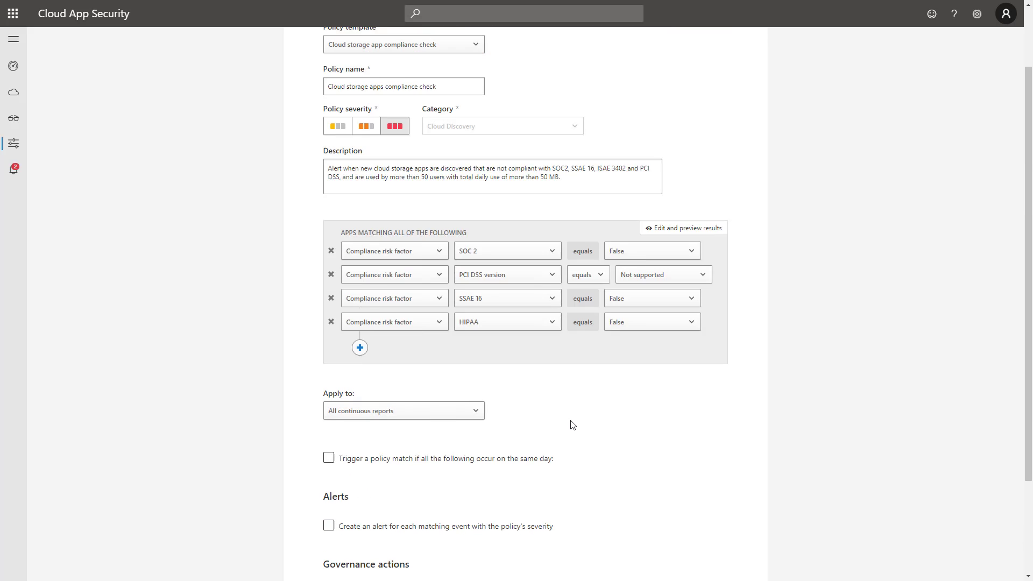
{"action": "scroll", "coordinate": [597, 430], "scroll_direction": "down", "scroll_amount": 3}
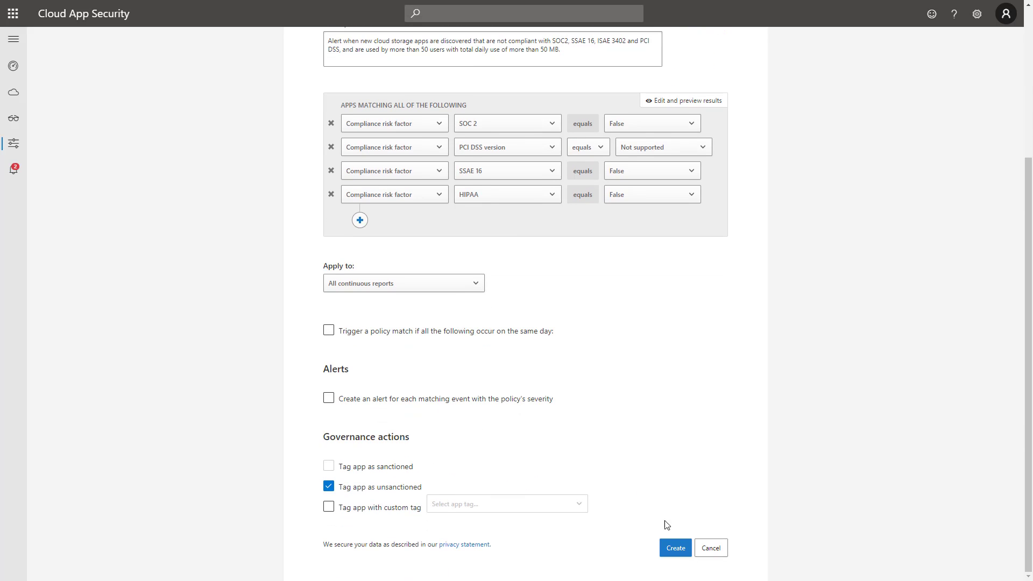
{"action": "left_click", "coordinate": [672, 547]}
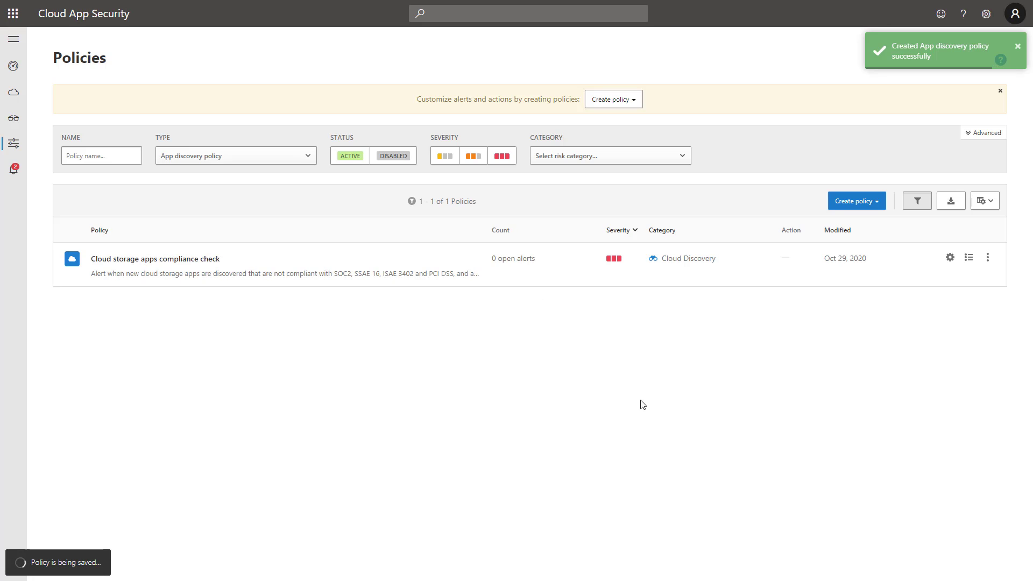